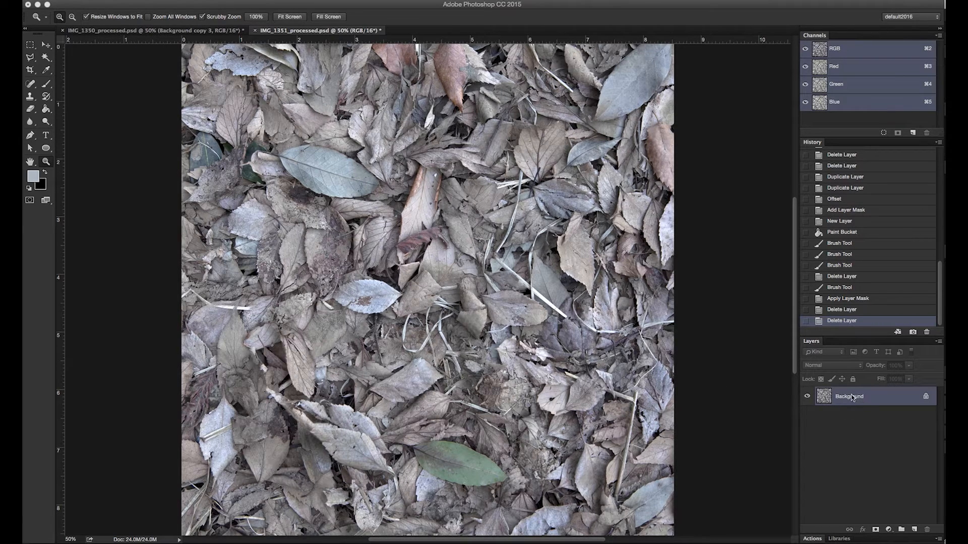
Duplicate the Background layer twice and hide the original Background layer
left_click_drag(852, 398, 914, 529)
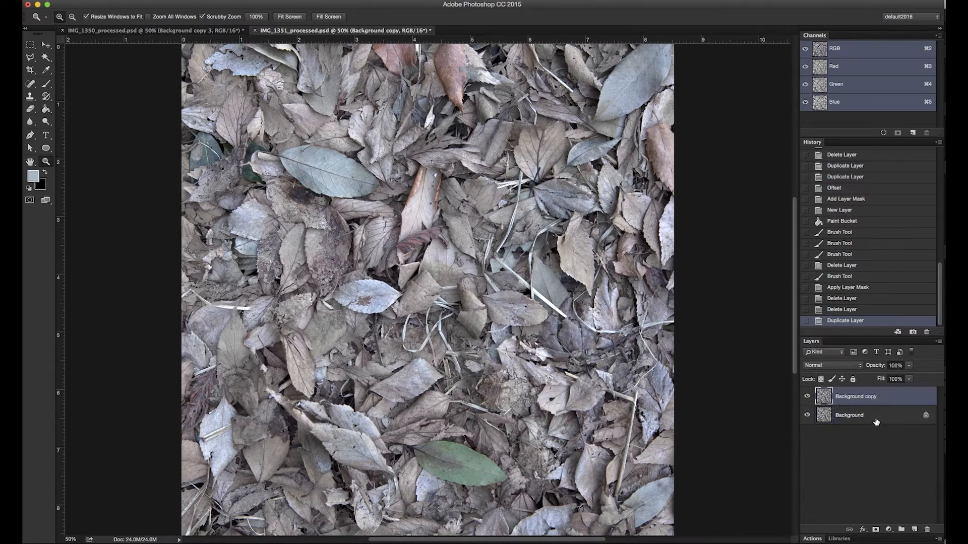
left_click_drag(870, 400, 914, 529)
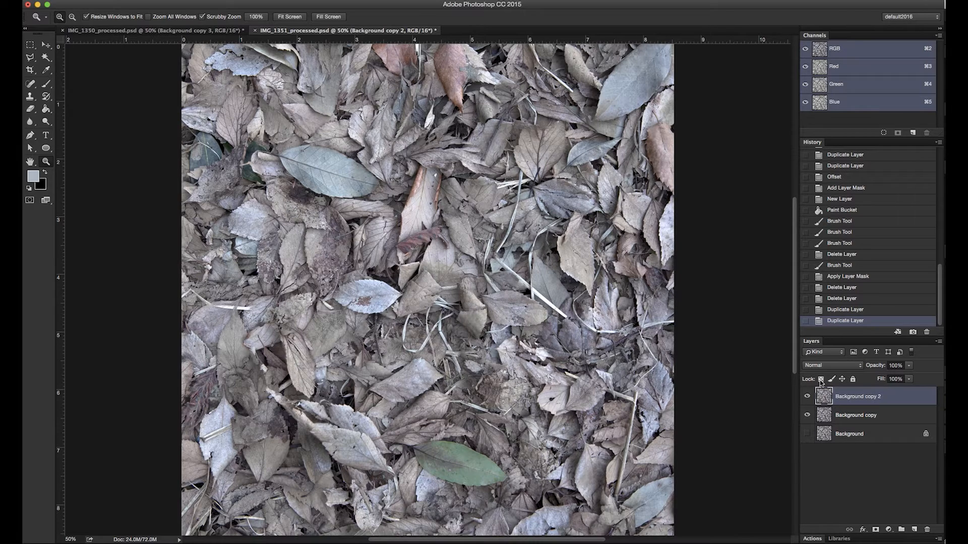
Check the image's pixel dimensions and offset the top copy by +1024 px horizontally and vertically with Wrap Around
key("super+alt+i")
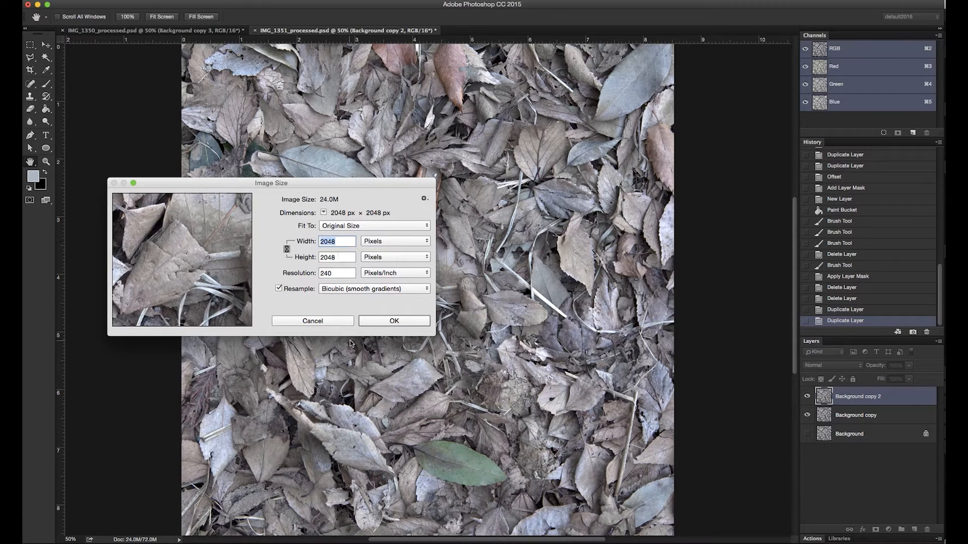
left_click(375, 321)
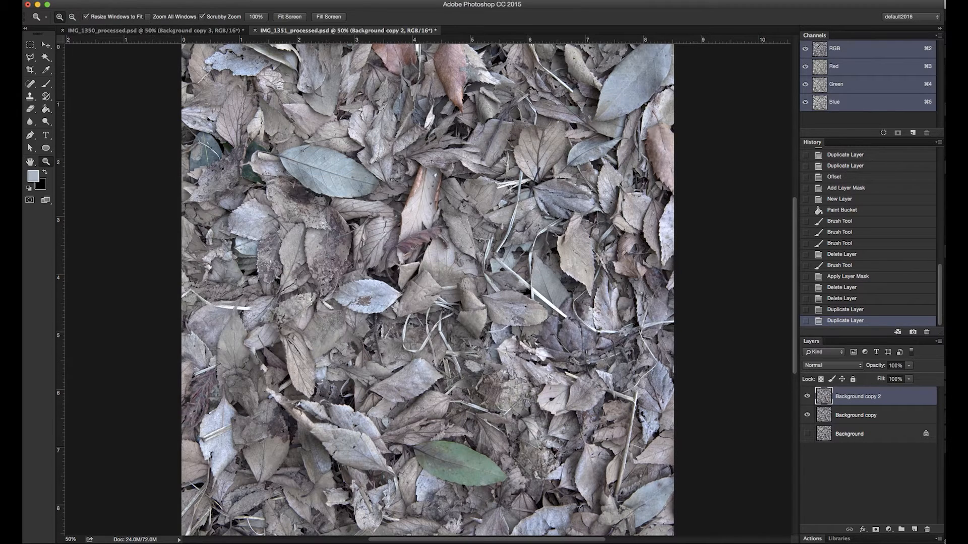
left_click(268, 1)
mouse_move(292, 190)
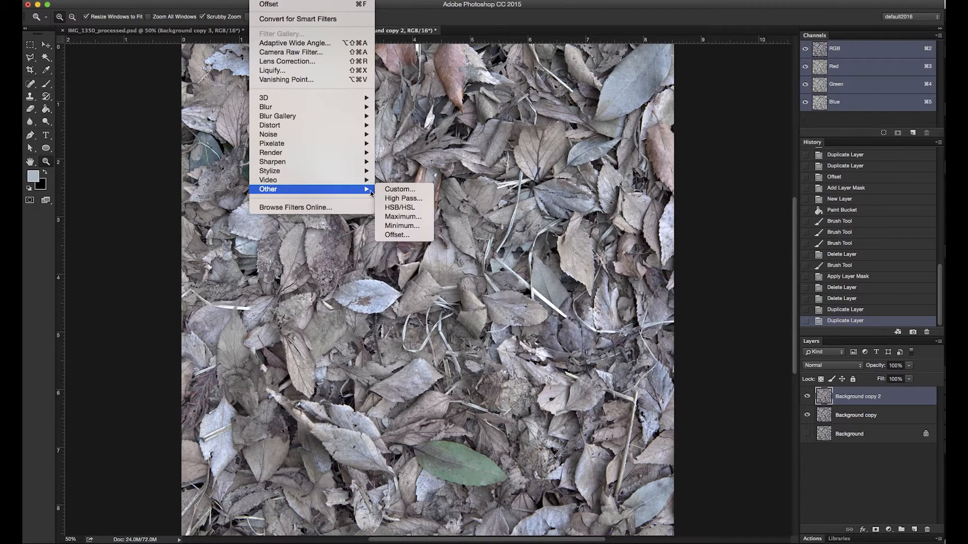
left_click(398, 235)
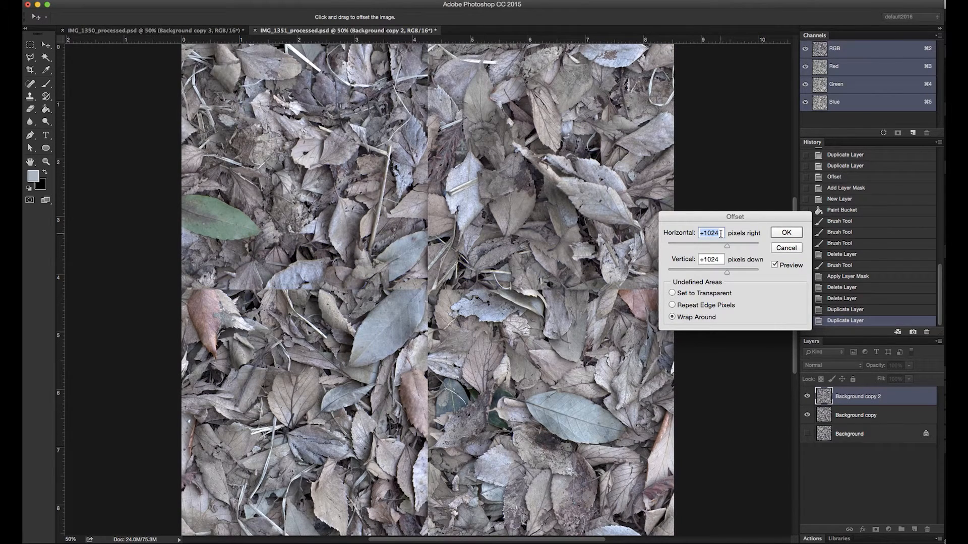
left_click(786, 233)
key("z")
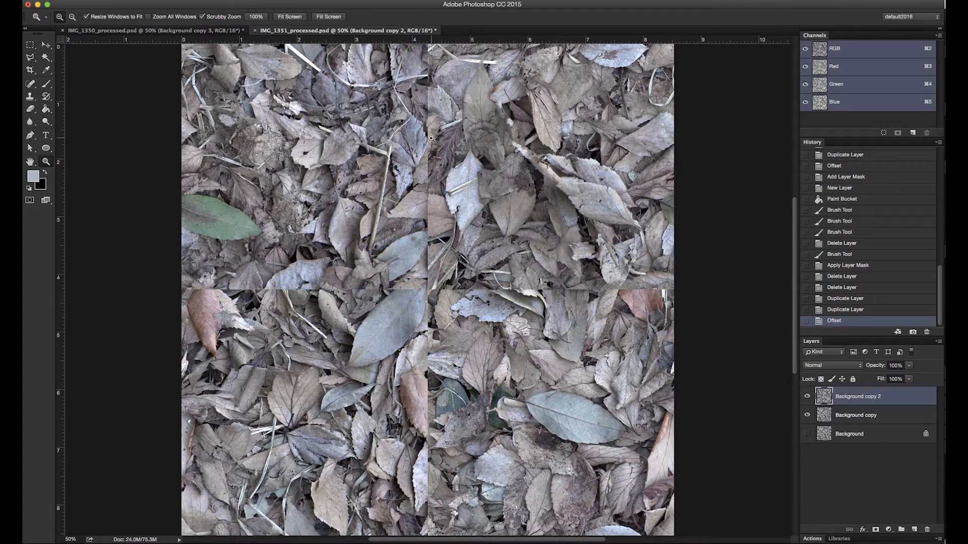
Try to heal the upper half of the vertical seam with a 101 px Spot Healing Brush, and undo the stroke
key("j")
right_click(429, 164)
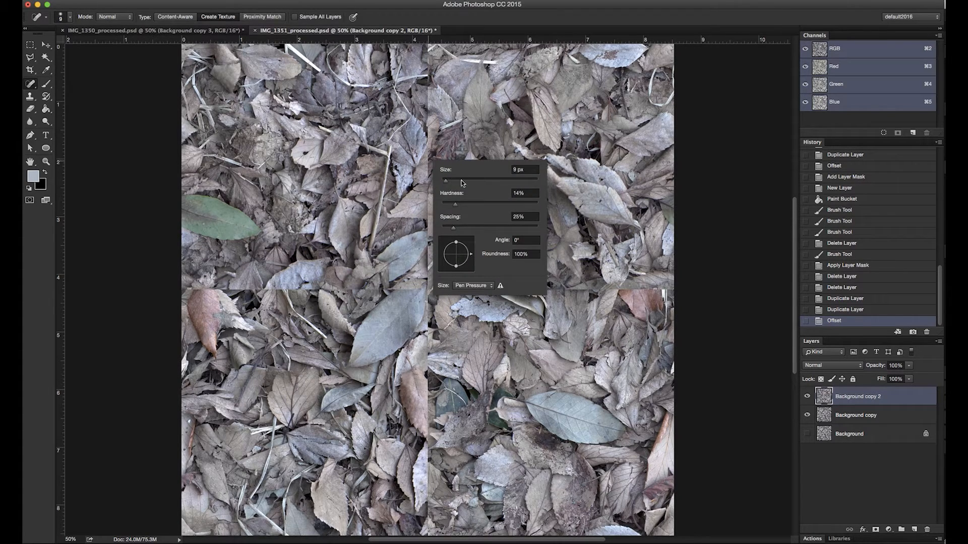
left_click_drag(463, 183, 487, 185)
left_click_drag(430, 136, 430, 272)
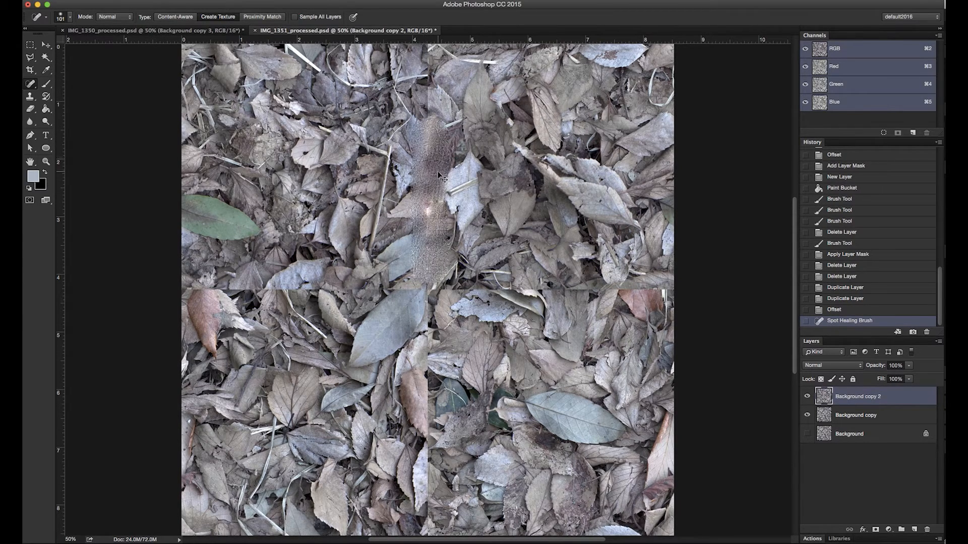
key("super+z")
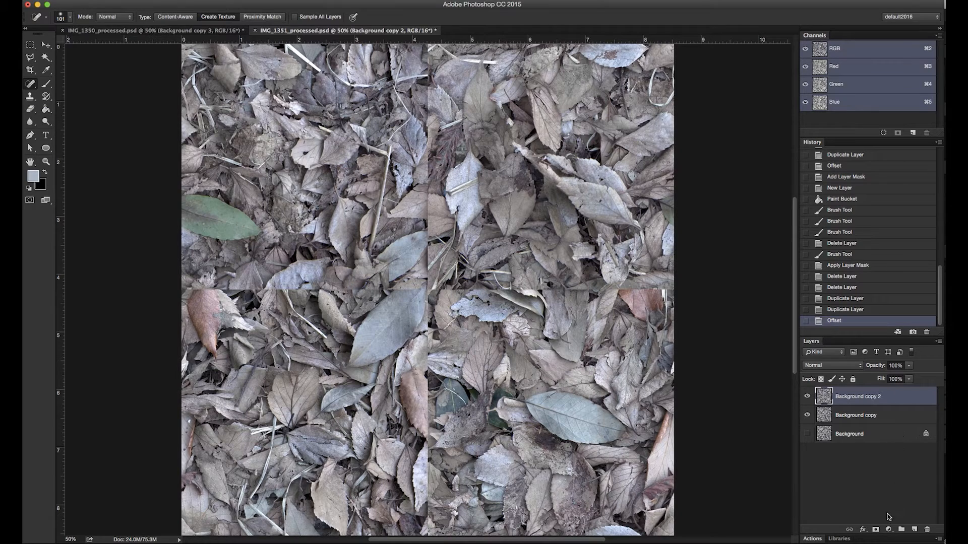
Add a layer mask to the offset copy and set up the Rough Ink brush at 78 px
left_click(876, 530)
key("b")
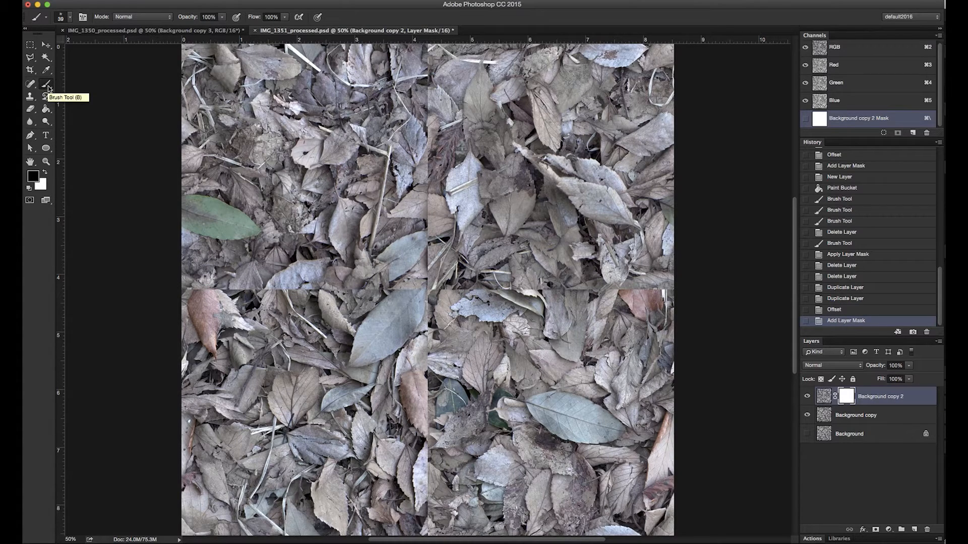
left_click(70, 19)
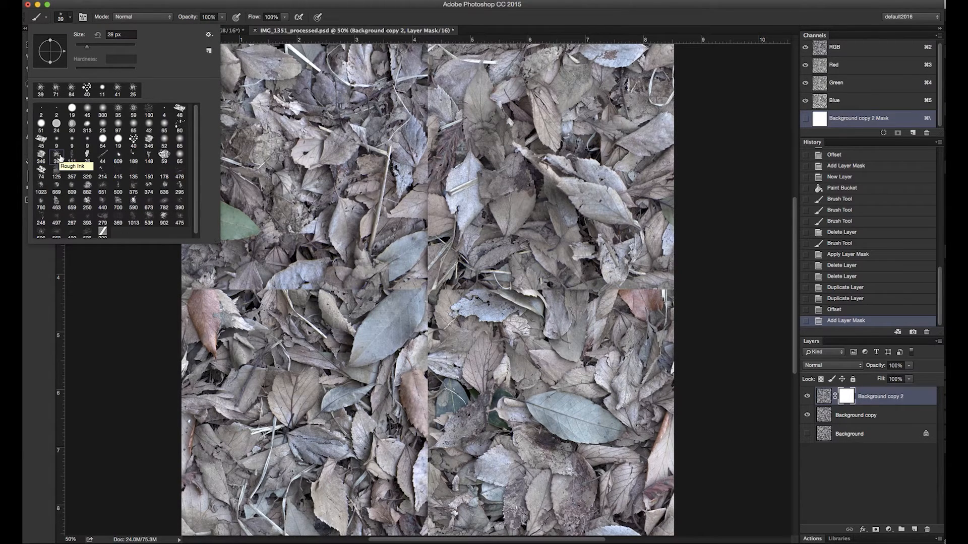
left_click(493, 230)
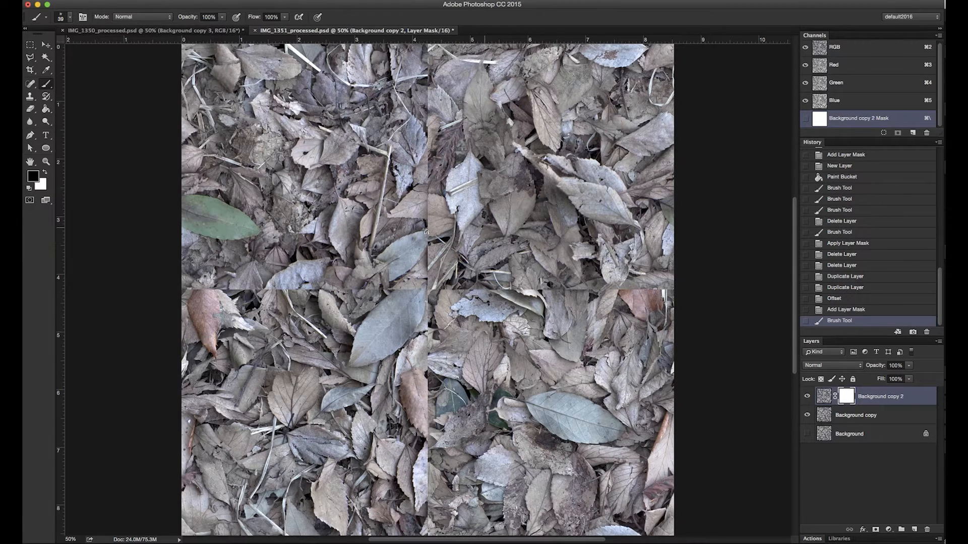
right_click(437, 239)
left_click_drag(493, 254, 497, 251)
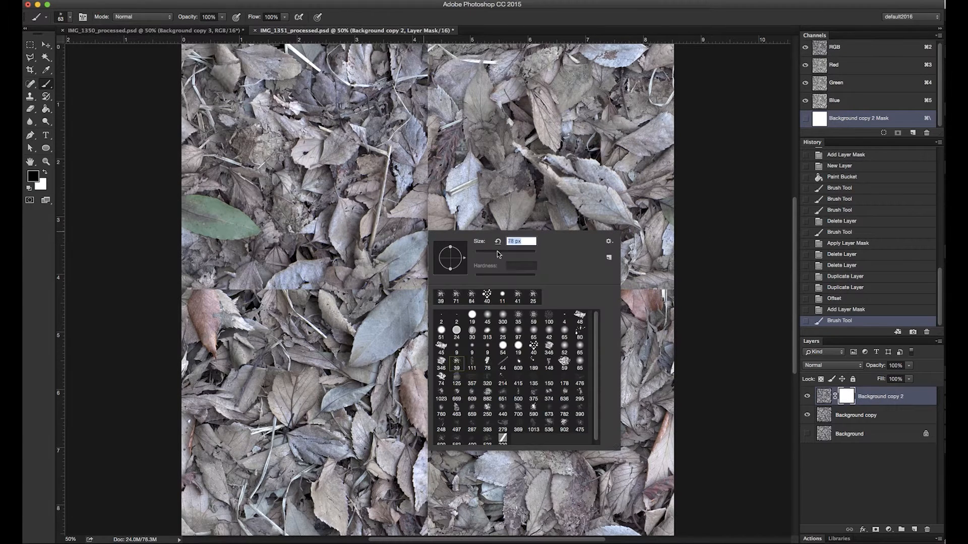
Dab black on the layer mask along the upper half of the vertical seam to reveal the leaves of the copy beneath
left_click(432, 196)
left_click(429, 198)
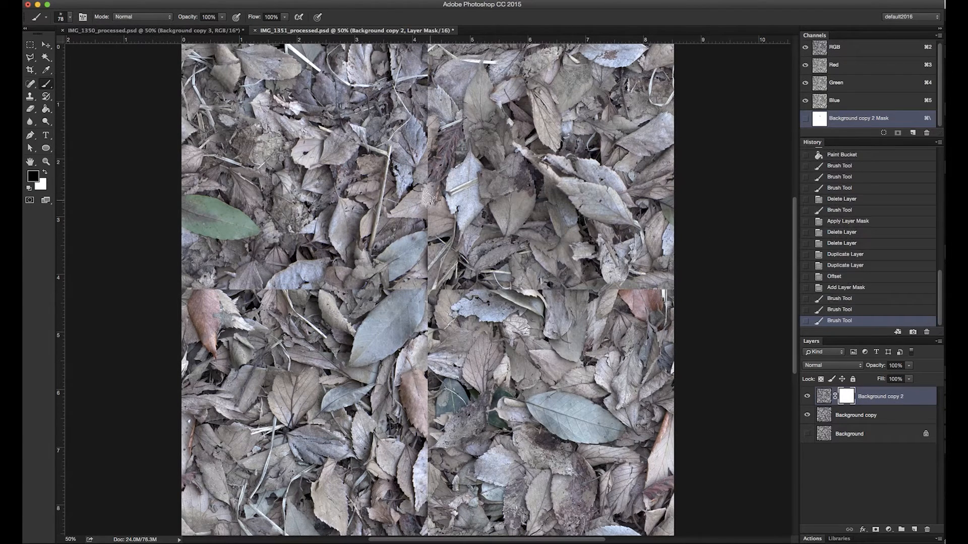
left_click(424, 200)
left_click(427, 202)
left_click(425, 203)
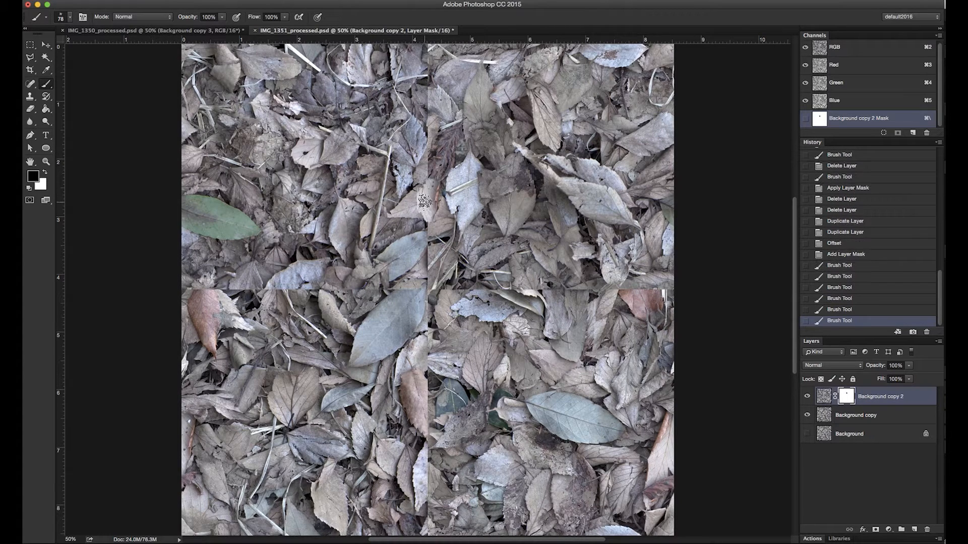
left_click(425, 178)
left_click(427, 166)
left_click(425, 172)
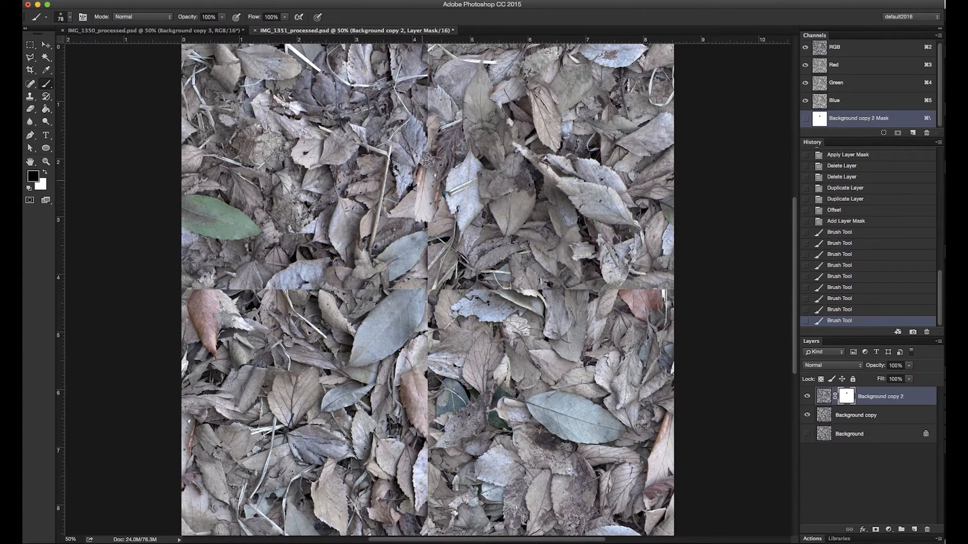
left_click(428, 151)
left_click(429, 144)
left_click(430, 150)
left_click(429, 132)
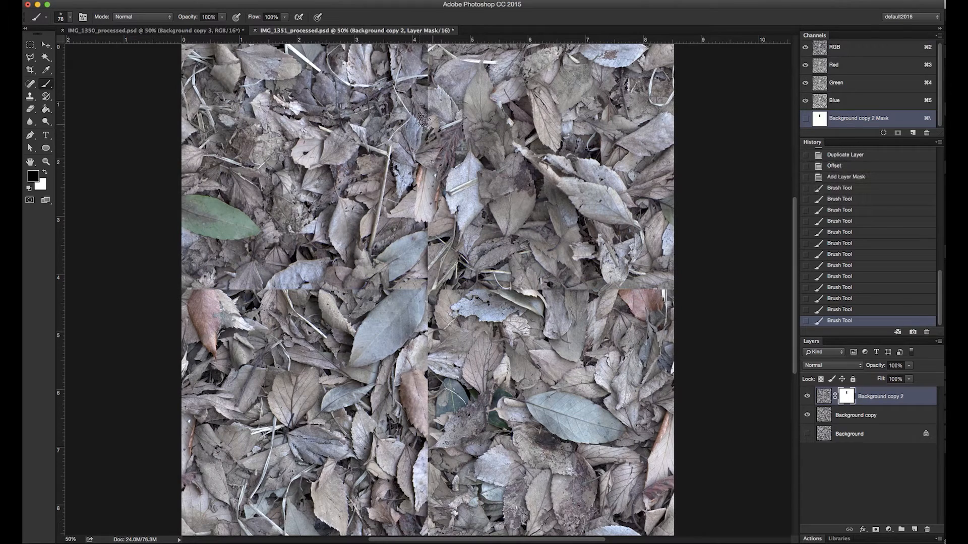
left_click(427, 134)
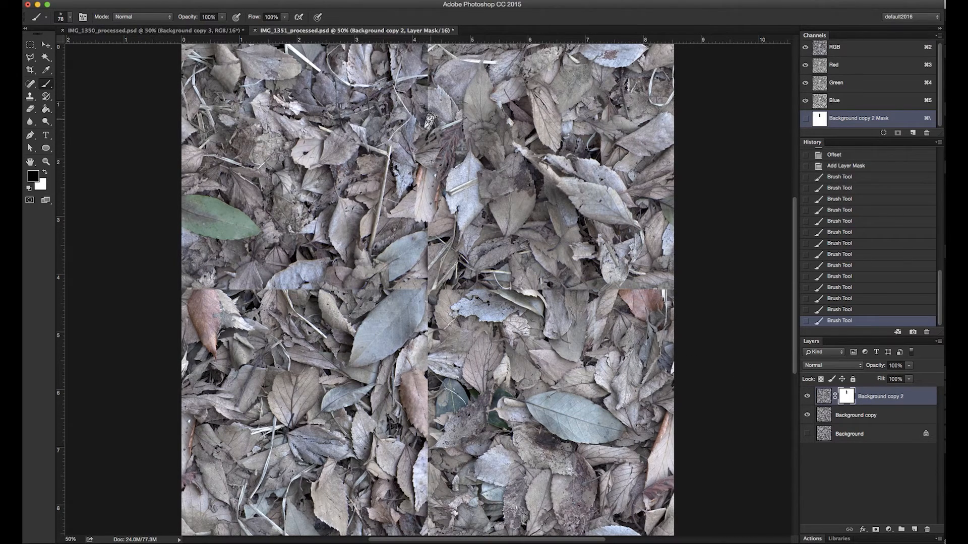
left_click(436, 103)
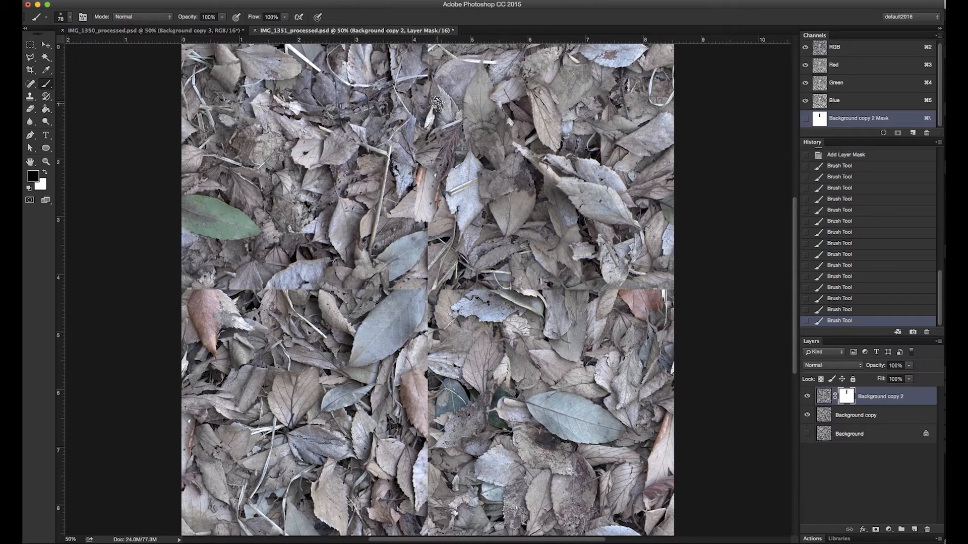
Touch up the mask near the vertical seam's upper end with white and black, and mask out the rest of the seam downwards
key("x")
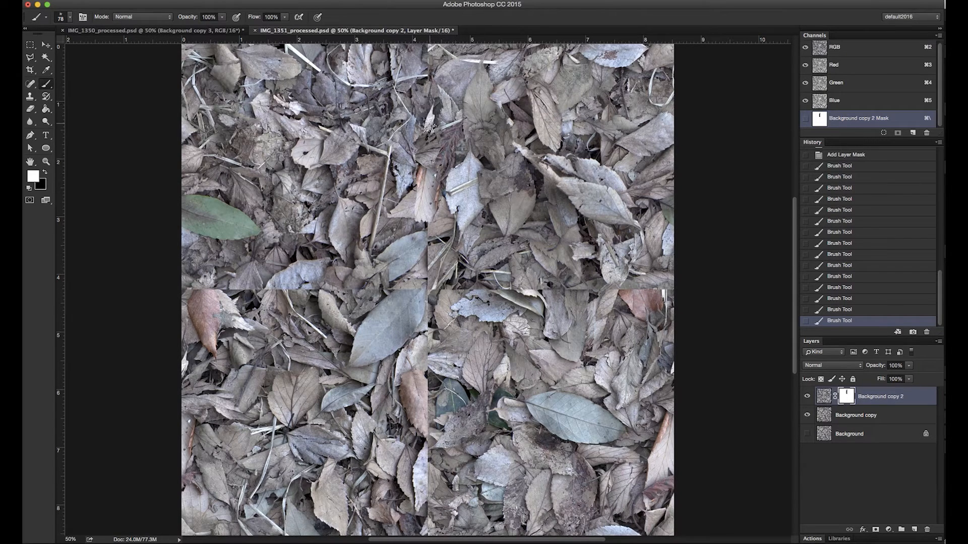
mouse_move(428, 126)
left_mouse_down()
mouse_move(433, 92)
mouse_move(428, 139)
mouse_move(433, 122)
mouse_move(434, 134)
mouse_move(430, 118)
mouse_move(423, 132)
mouse_move(441, 97)
mouse_move(440, 117)
mouse_move(419, 136)
mouse_move(429, 60)
mouse_move(437, 93)
mouse_move(438, 71)
mouse_move(455, 79)
mouse_move(445, 65)
mouse_move(462, 77)
mouse_move(462, 90)
mouse_move(447, 78)
mouse_move(462, 98)
left_mouse_up()
key("x")
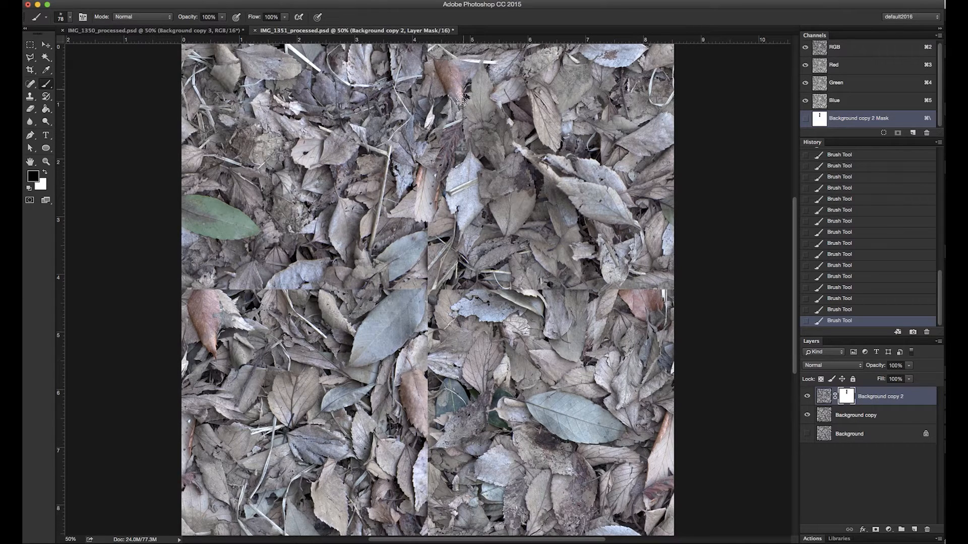
left_click_drag(428, 255, 413, 280)
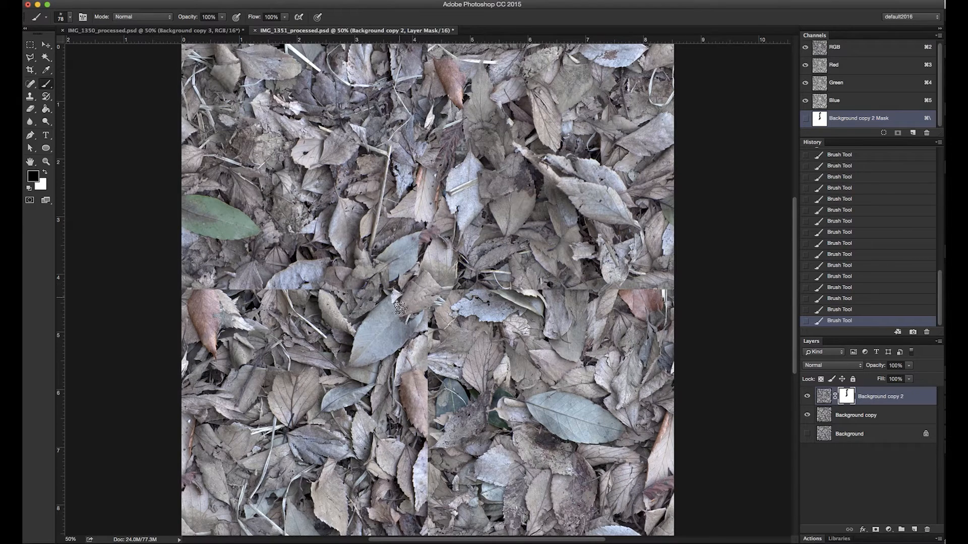
mouse_move(423, 337)
left_mouse_down()
mouse_move(409, 371)
mouse_move(426, 369)
mouse_move(422, 405)
mouse_move(409, 404)
mouse_move(414, 386)
mouse_move(404, 382)
mouse_move(391, 396)
mouse_move(383, 390)
mouse_move(401, 380)
mouse_move(393, 394)
mouse_move(425, 406)
mouse_move(434, 431)
mouse_move(429, 404)
mouse_move(427, 416)
mouse_move(447, 405)
mouse_move(448, 391)
mouse_move(434, 397)
mouse_move(426, 474)
mouse_move(434, 456)
mouse_move(450, 475)
mouse_move(436, 461)
mouse_move(456, 463)
mouse_move(446, 447)
mouse_move(473, 477)
mouse_move(454, 467)
mouse_move(476, 473)
mouse_move(464, 455)
mouse_move(504, 473)
mouse_move(451, 474)
mouse_move(453, 489)
mouse_move(413, 520)
left_mouse_up()
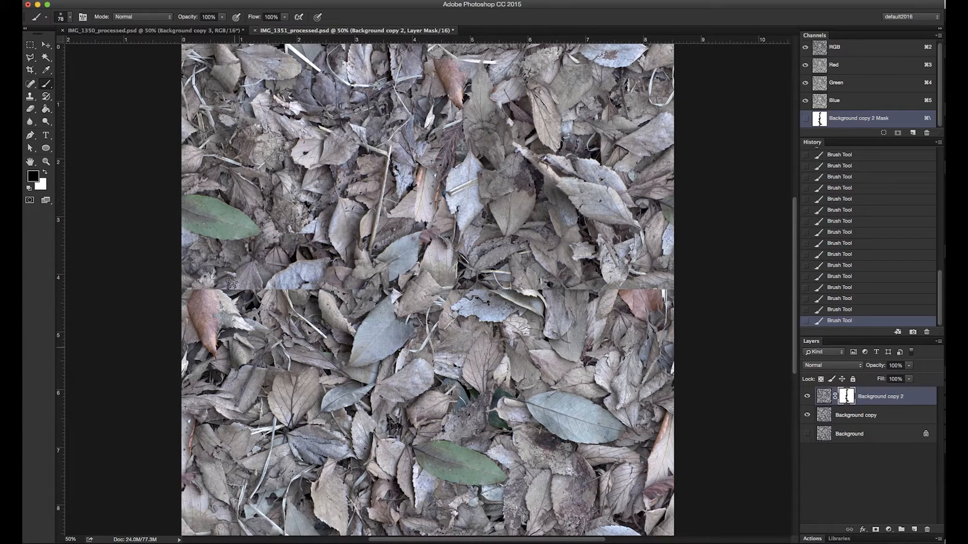
Paint the layer mask along the horizontal seam with black and white so leaf shapes from the copy beneath cover the hard edge
mouse_move(231, 282)
left_mouse_down()
mouse_move(199, 291)
mouse_move(238, 291)
left_mouse_up()
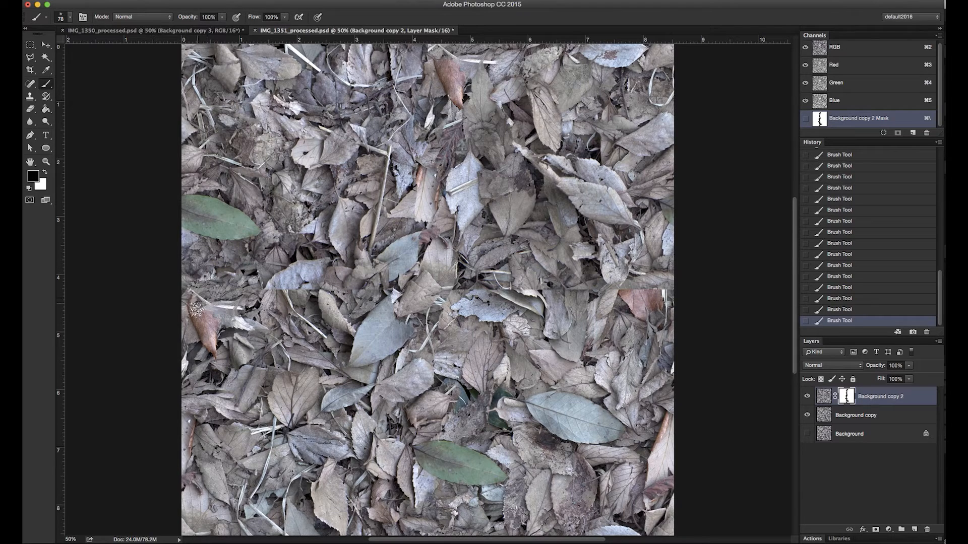
mouse_move(195, 310)
left_mouse_down()
mouse_move(215, 346)
mouse_move(205, 332)
mouse_move(220, 323)
mouse_move(226, 338)
mouse_move(239, 334)
mouse_move(226, 326)
mouse_move(240, 332)
mouse_move(226, 345)
mouse_move(231, 365)
mouse_move(227, 351)
mouse_move(244, 357)
mouse_move(239, 341)
mouse_move(216, 354)
left_mouse_up()
mouse_move(252, 304)
left_mouse_down()
mouse_move(327, 283)
mouse_move(287, 273)
mouse_move(334, 267)
mouse_move(310, 250)
mouse_move(338, 273)
mouse_move(335, 295)
mouse_move(376, 288)
mouse_move(348, 301)
mouse_move(369, 309)
mouse_move(356, 306)
mouse_move(382, 298)
mouse_move(359, 284)
mouse_move(391, 299)
mouse_move(365, 300)
mouse_move(401, 291)
left_mouse_up()
mouse_move(464, 292)
left_mouse_down()
mouse_move(490, 299)
mouse_move(473, 297)
mouse_move(484, 312)
mouse_move(462, 296)
mouse_move(479, 316)
mouse_move(462, 314)
mouse_move(470, 321)
mouse_move(447, 306)
mouse_move(461, 326)
mouse_move(491, 294)
mouse_move(546, 288)
mouse_move(516, 269)
mouse_move(550, 290)
mouse_move(537, 262)
mouse_move(563, 298)
mouse_move(543, 288)
mouse_move(561, 320)
mouse_move(552, 325)
mouse_move(566, 319)
mouse_move(562, 292)
mouse_move(570, 287)
mouse_move(582, 296)
mouse_move(656, 287)
mouse_move(586, 276)
mouse_move(590, 287)
mouse_move(577, 253)
left_mouse_up()
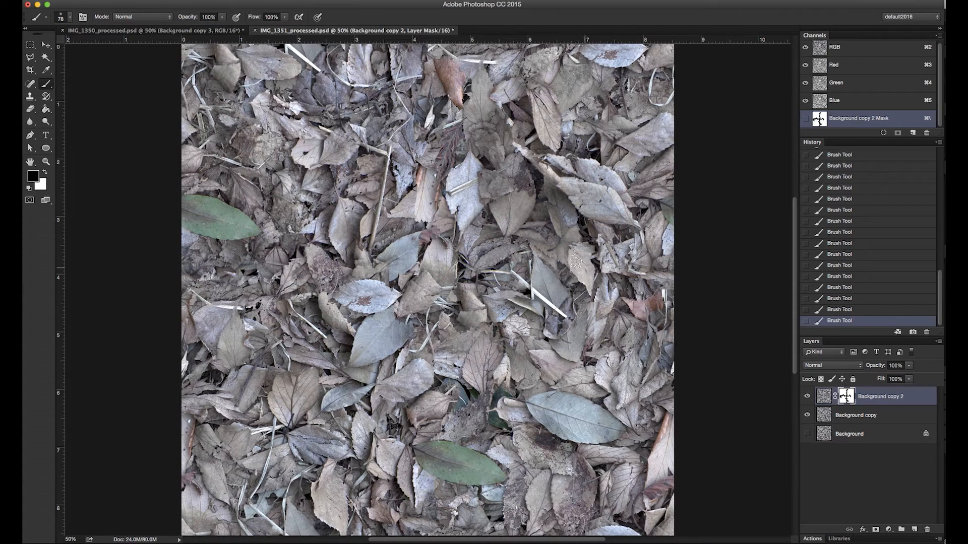
key("x")
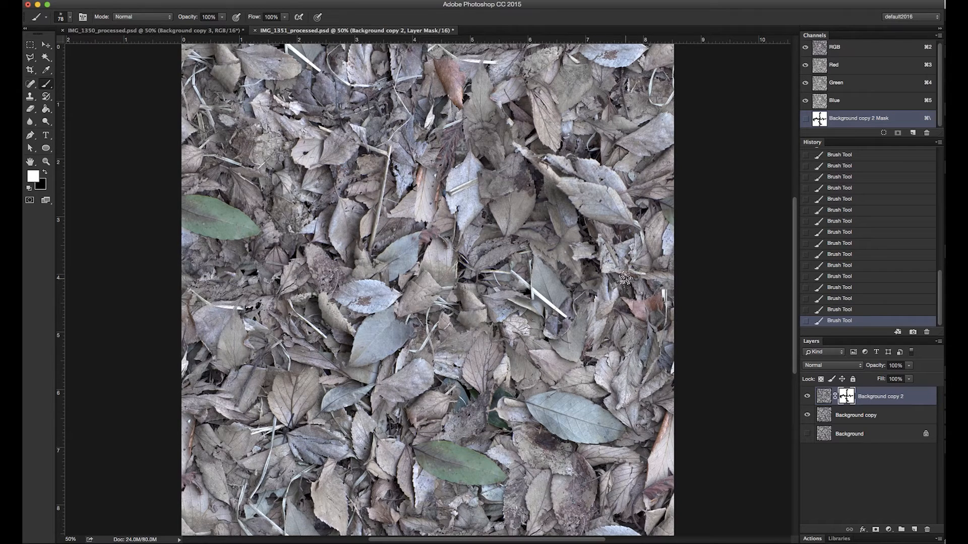
key("x")
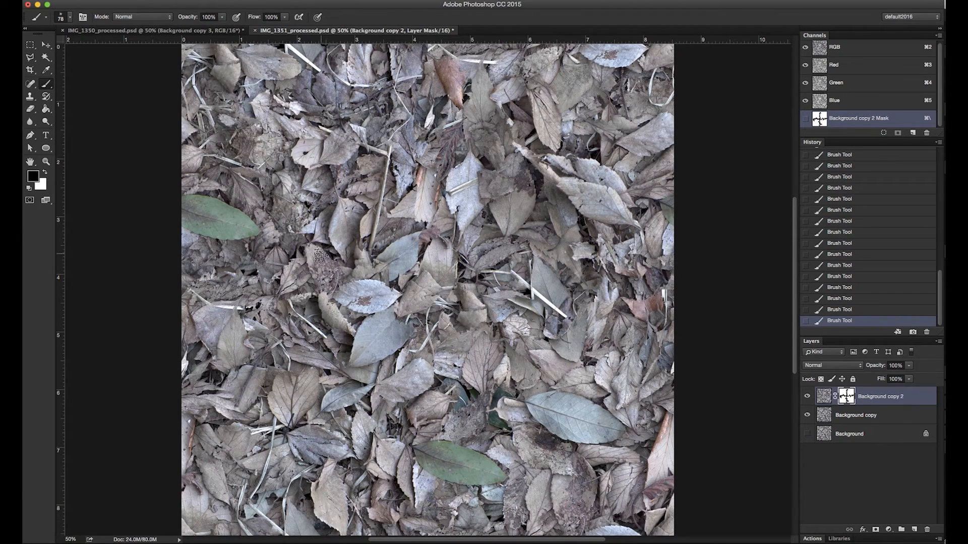
key("x")
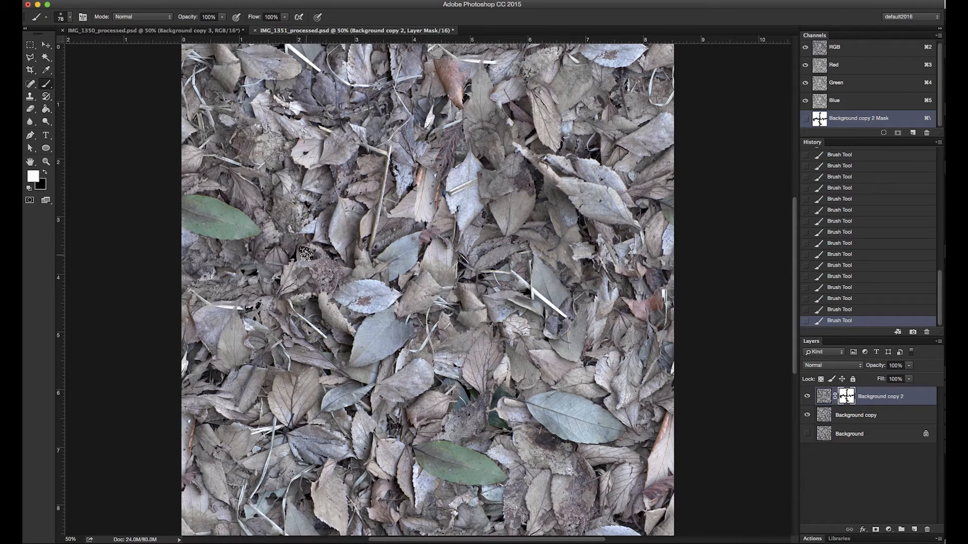
Refine the mask edges around the blotchy brown leaf and the left part of the horizontal seam with a 30 px brush
left_click(46, 162)
left_click_drag(251, 243, 348, 275)
key("x")
key("b")
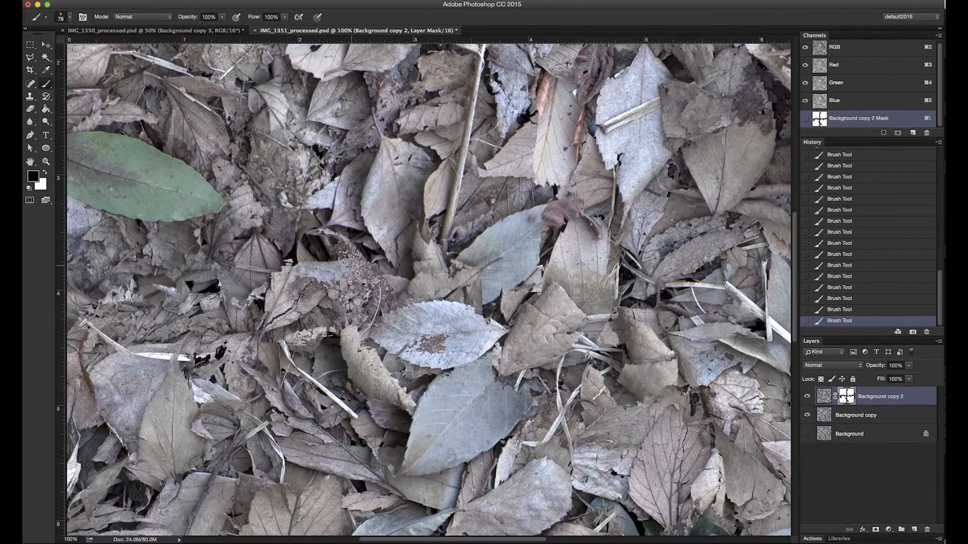
right_click(348, 265)
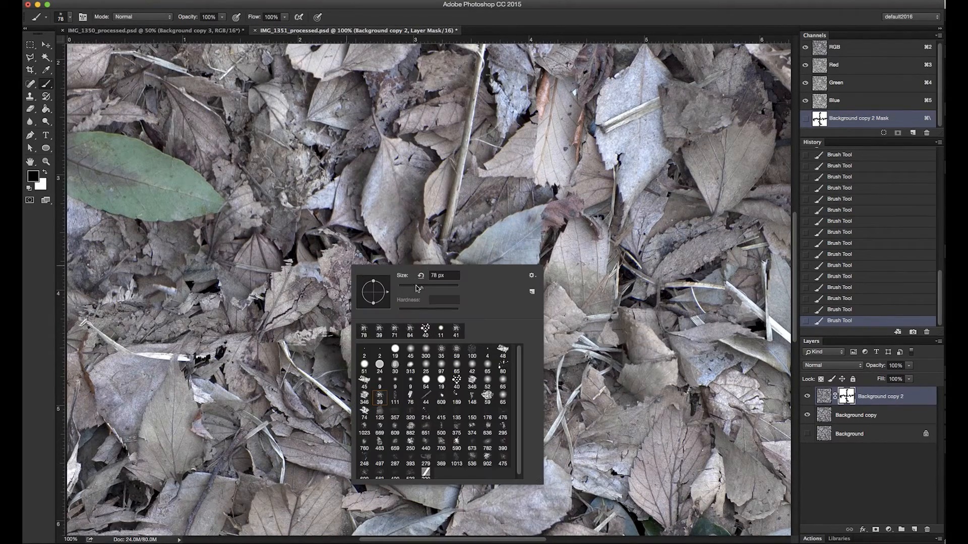
left_click_drag(417, 291, 406, 287)
key("Return")
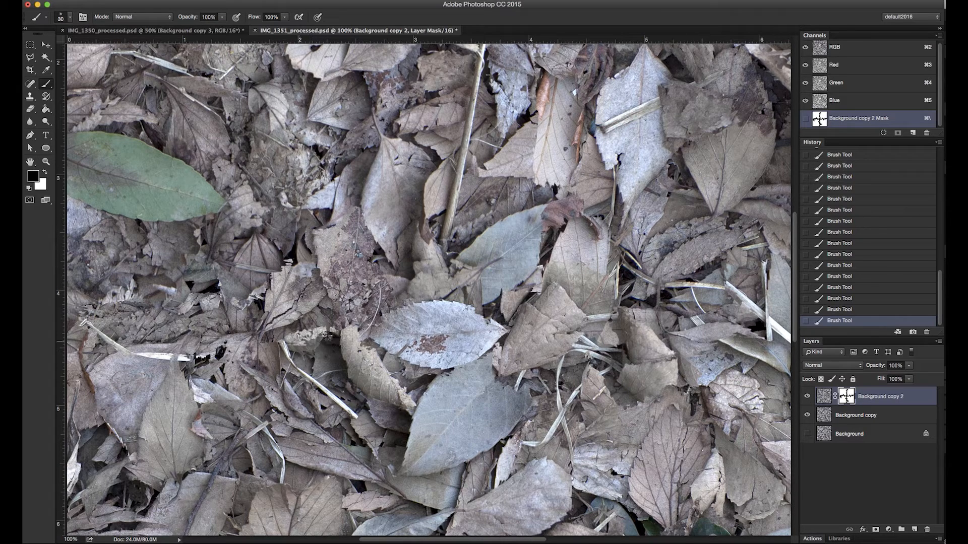
key("x")
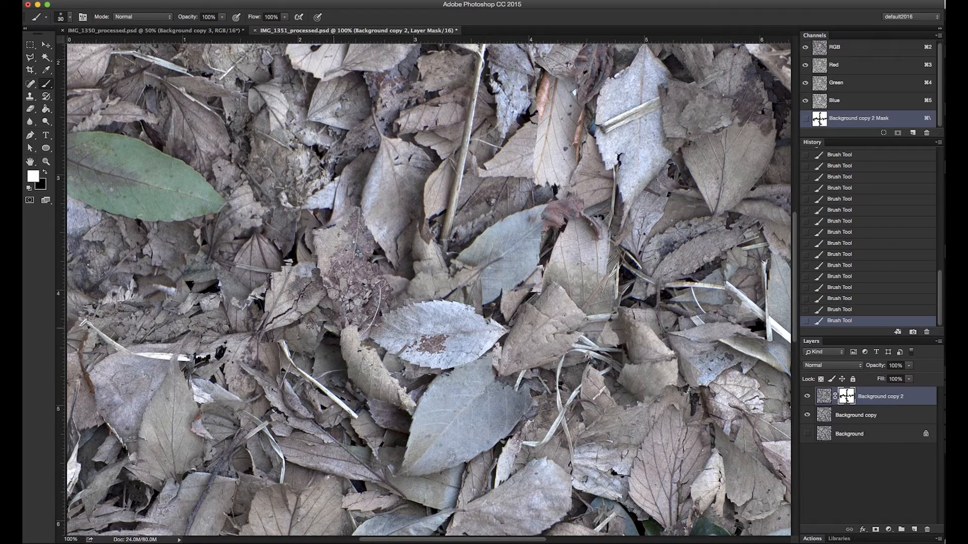
key("x")
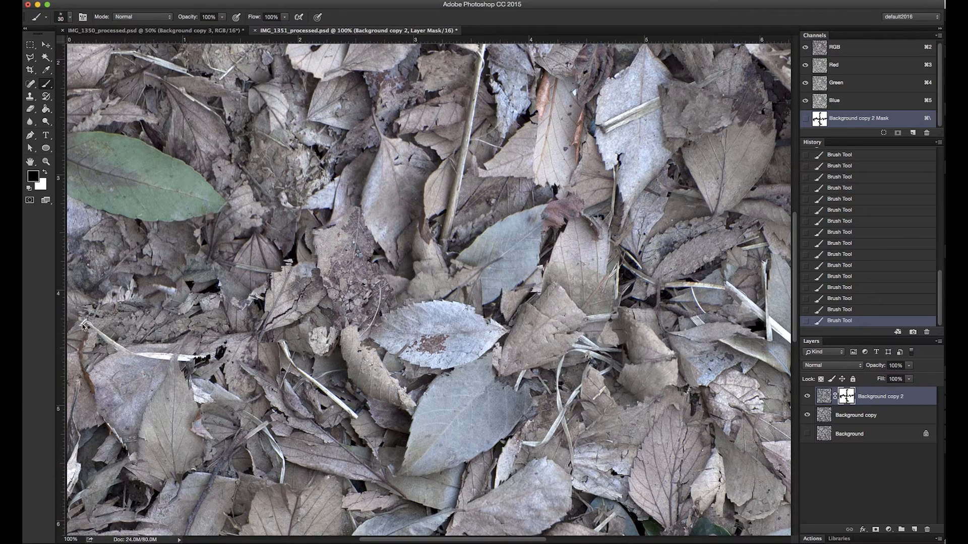
left_click(47, 161)
left_click(515, 282, "alt")
left_click(515, 282, "alt")
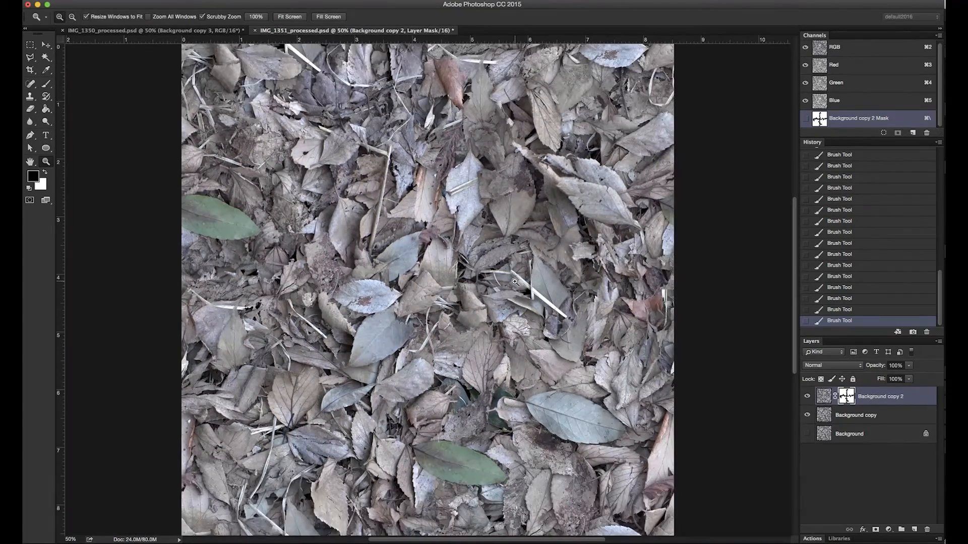
Paint black on the layer mask along the horizontal seam right of the white twig to reveal the pointed pale leaf from the copy beneath
left_click(595, 290)
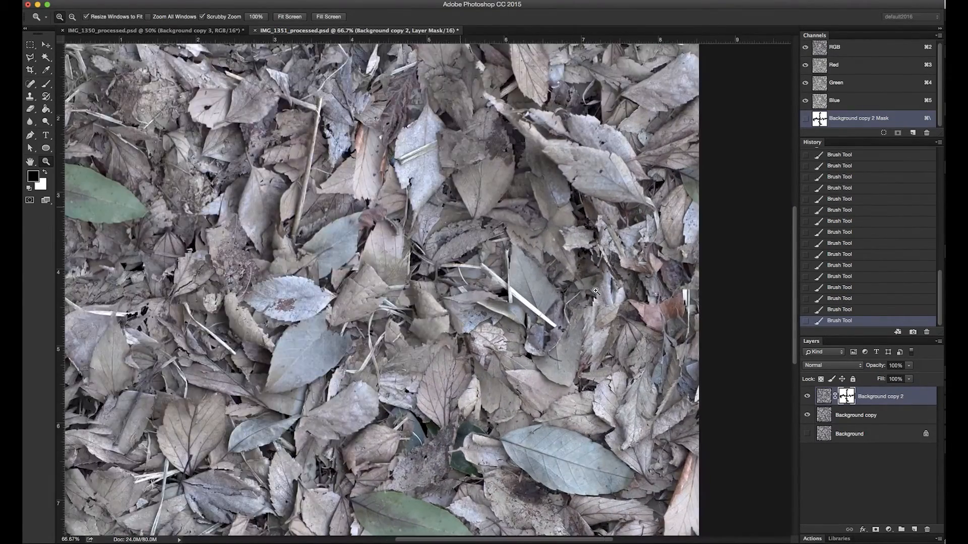
left_click(595, 290)
left_click(594, 291)
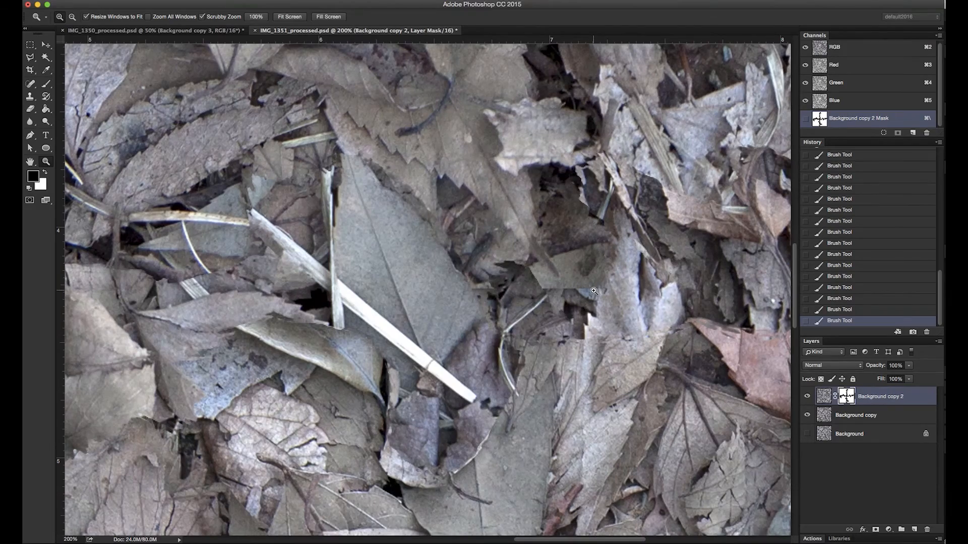
key("b")
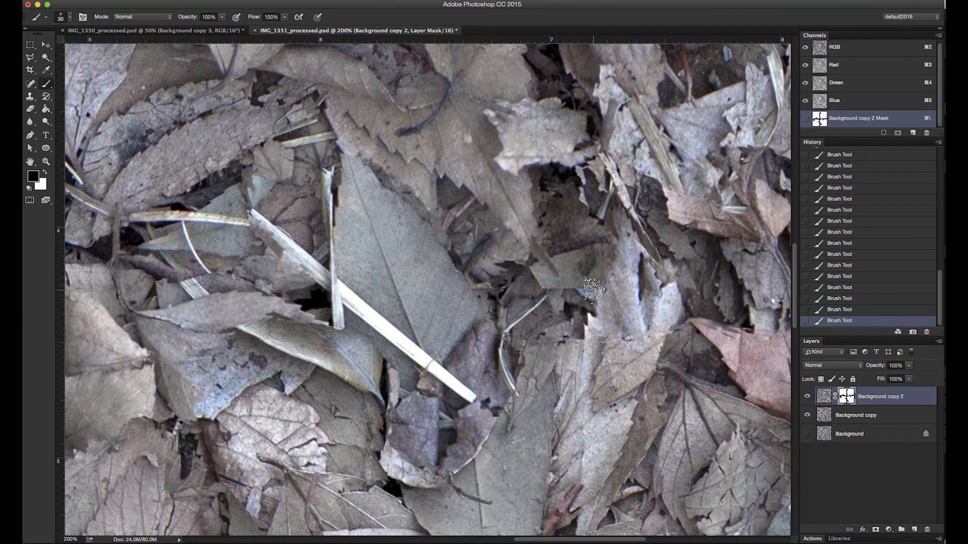
key("x")
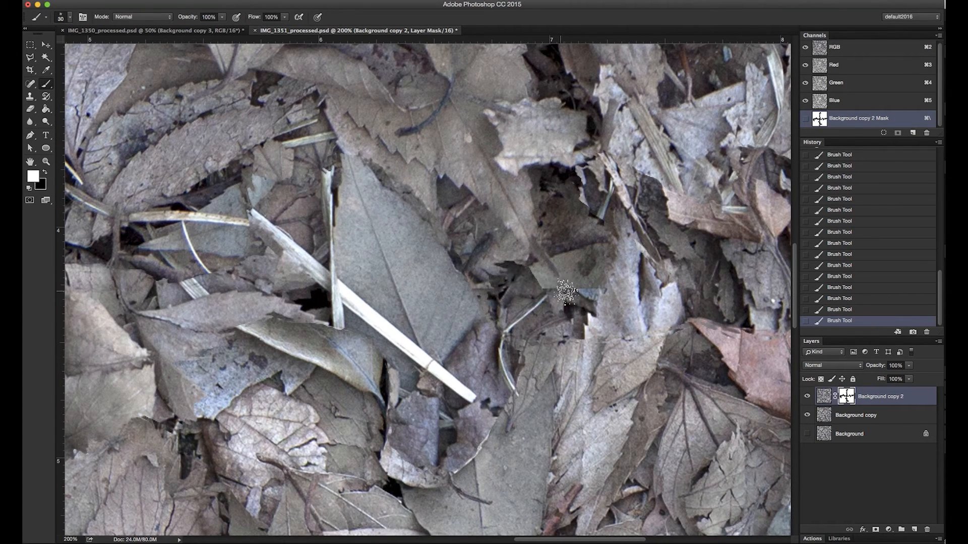
key("x")
mouse_move(563, 284)
left_mouse_down()
mouse_move(587, 291)
mouse_move(563, 277)
mouse_move(588, 254)
mouse_move(556, 232)
mouse_move(564, 232)
mouse_move(562, 216)
mouse_move(587, 223)
mouse_move(581, 197)
mouse_move(538, 171)
mouse_move(559, 165)
mouse_move(533, 155)
mouse_move(549, 172)
mouse_move(515, 183)
mouse_move(544, 259)
mouse_move(520, 240)
mouse_move(567, 290)
left_mouse_up()
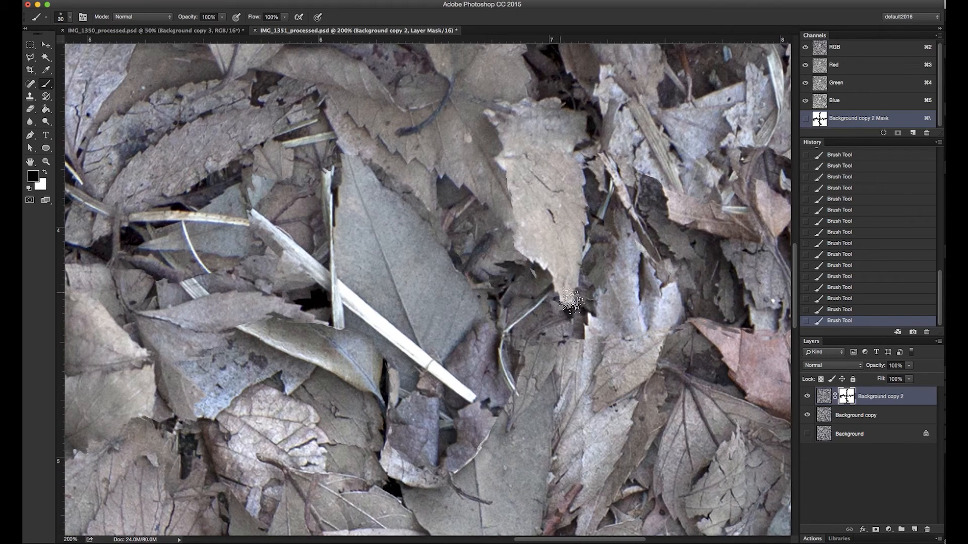
Paint black on the layer mask over the jagged grey leaf left of the reddish leaf to reveal its lower part, and review the whole texture
left_click_drag(506, 296, 306, 271)
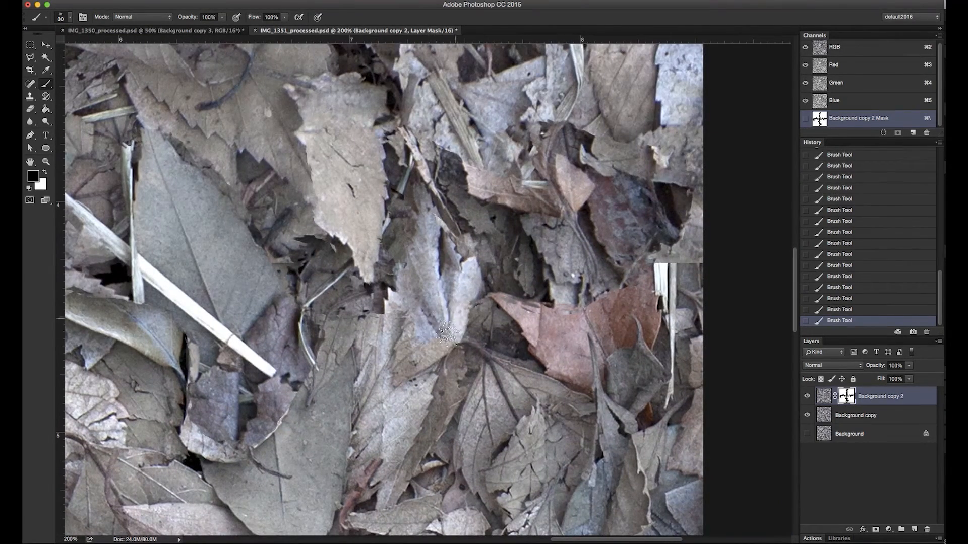
mouse_move(400, 327)
left_mouse_down()
mouse_move(419, 351)
mouse_move(453, 345)
mouse_move(419, 362)
mouse_move(401, 316)
left_mouse_up()
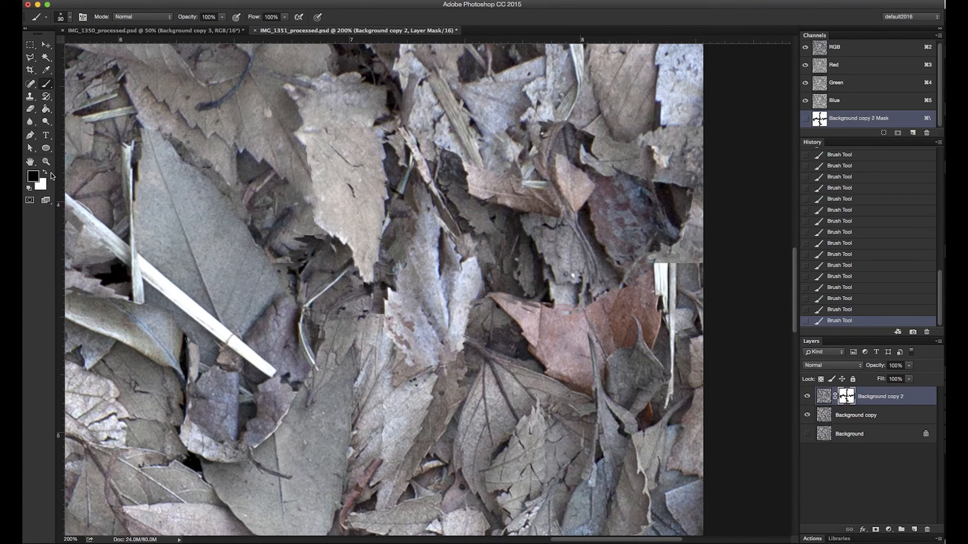
left_click(46, 162)
left_click(542, 332, "alt")
left_click(542, 331, "alt")
left_click(540, 328, "alt")
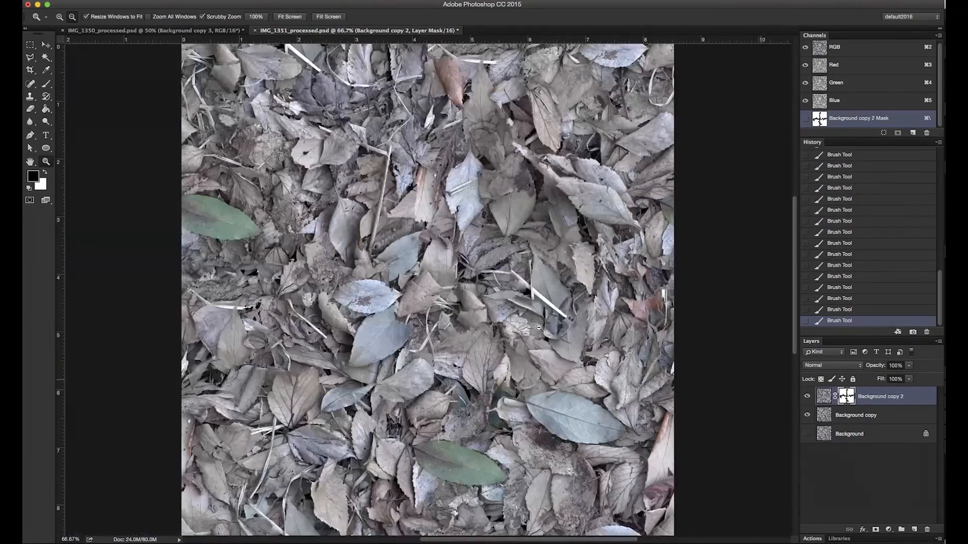
left_click(536, 313, "alt")
left_click(449, 280)
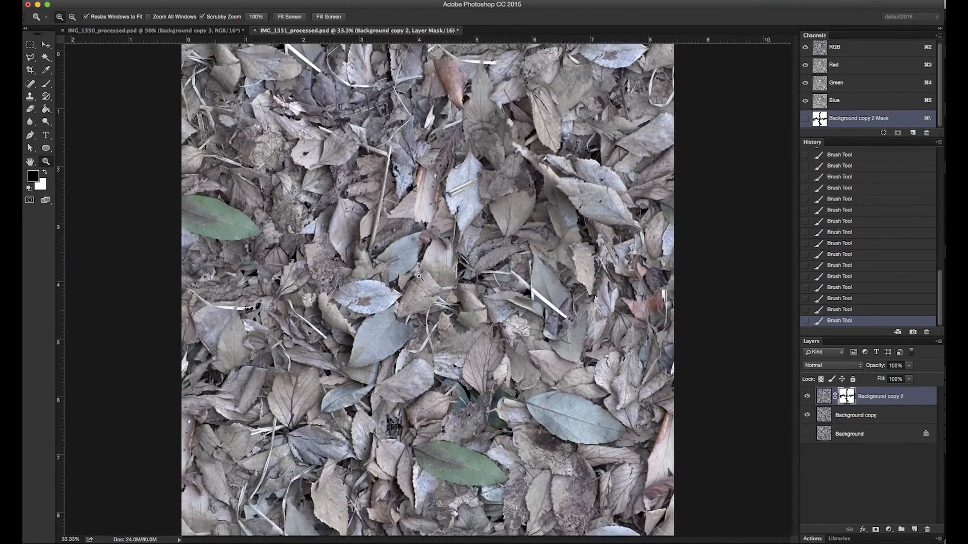